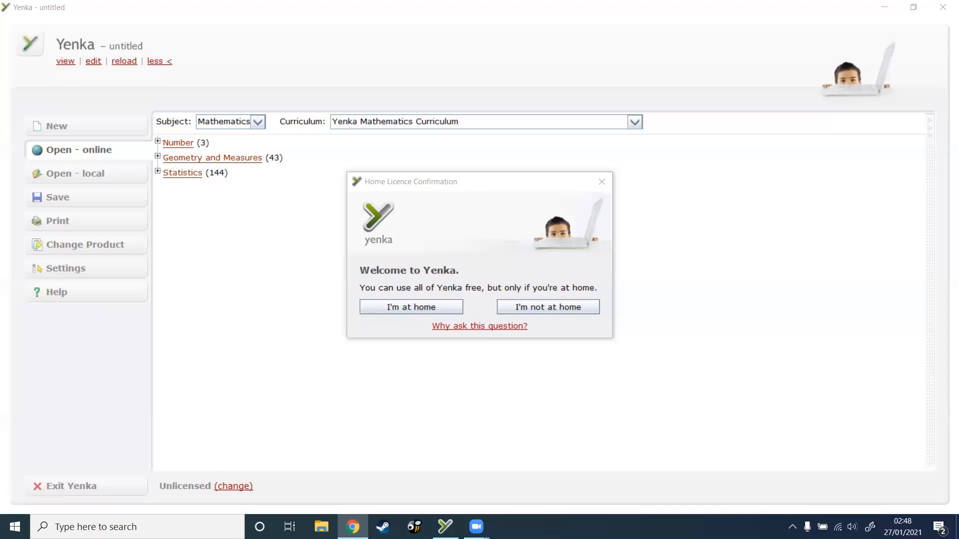
# Step: Confirm home use and start a new model with the Electronics product from the Technology category
pyautogui.click(392, 308)
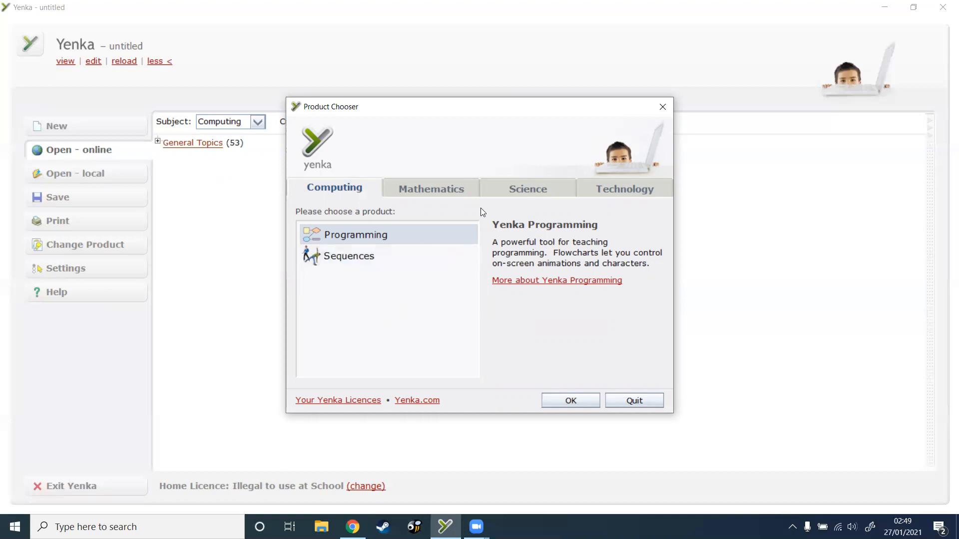
pyautogui.click(610, 188)
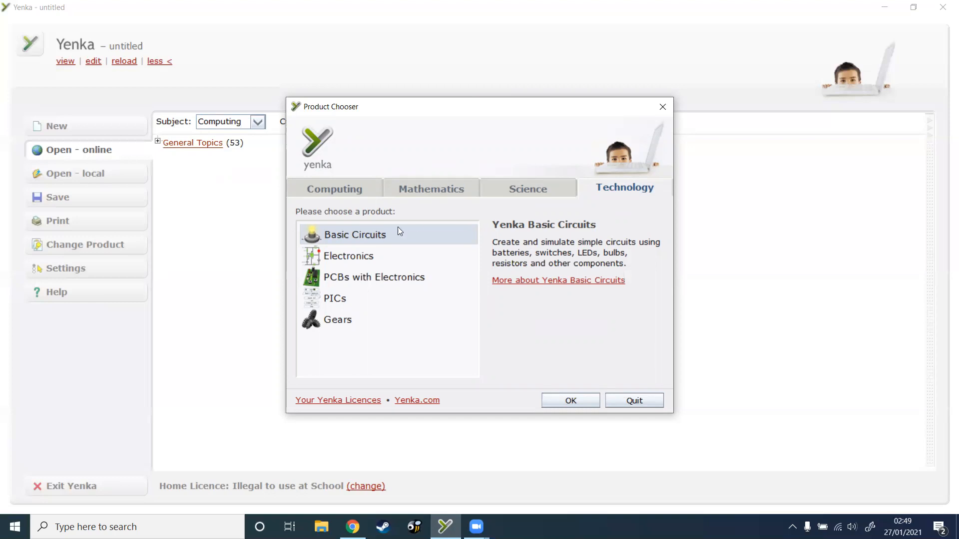
pyautogui.click(328, 256)
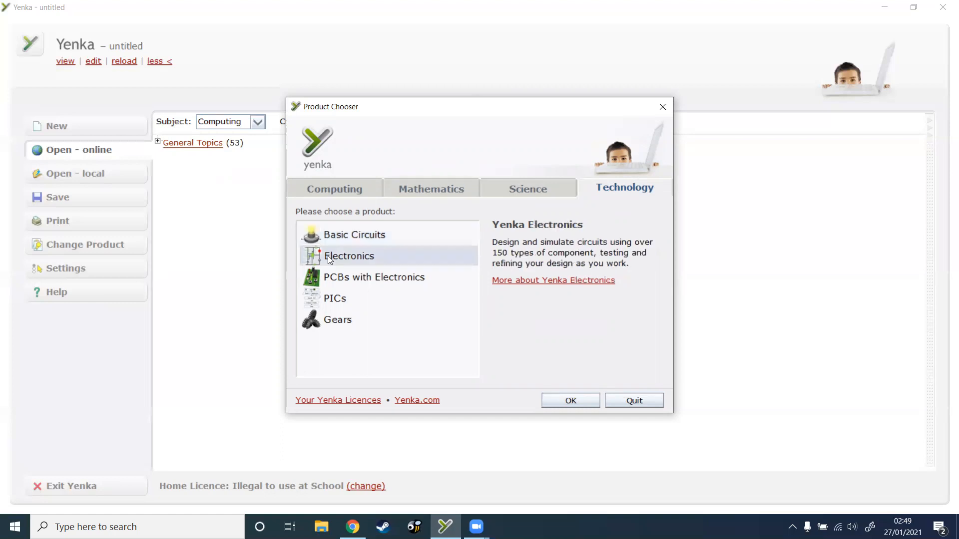
pyautogui.click(567, 400)
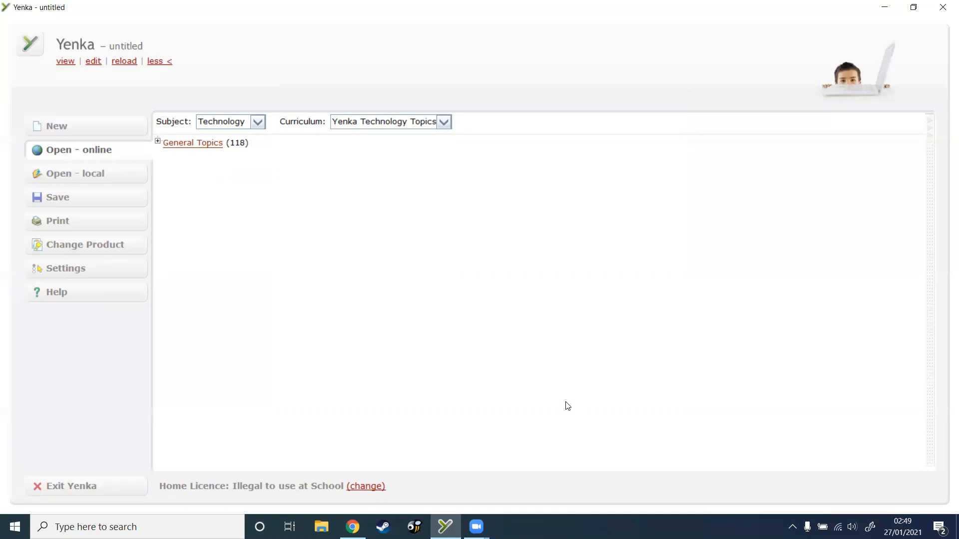
pyautogui.click(125, 132)
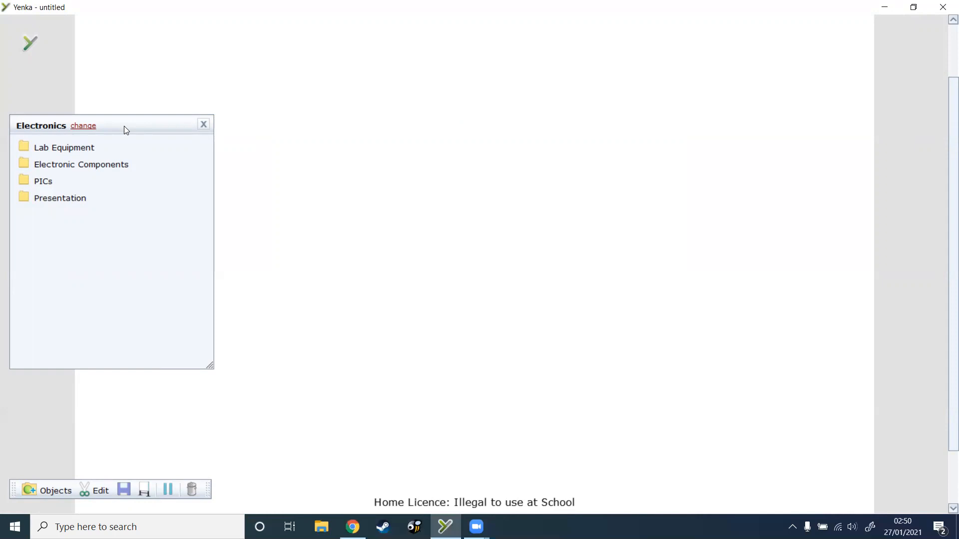
# Step: Place a 4081 AND gate from the Digital 4000 Series logic gates in the middle of the model
pyautogui.click(120, 166)
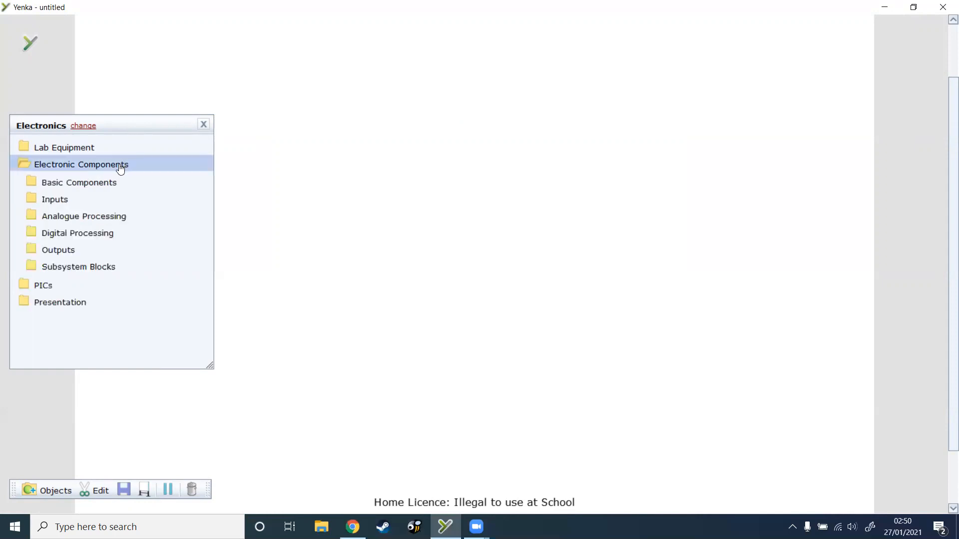
pyautogui.click(94, 239)
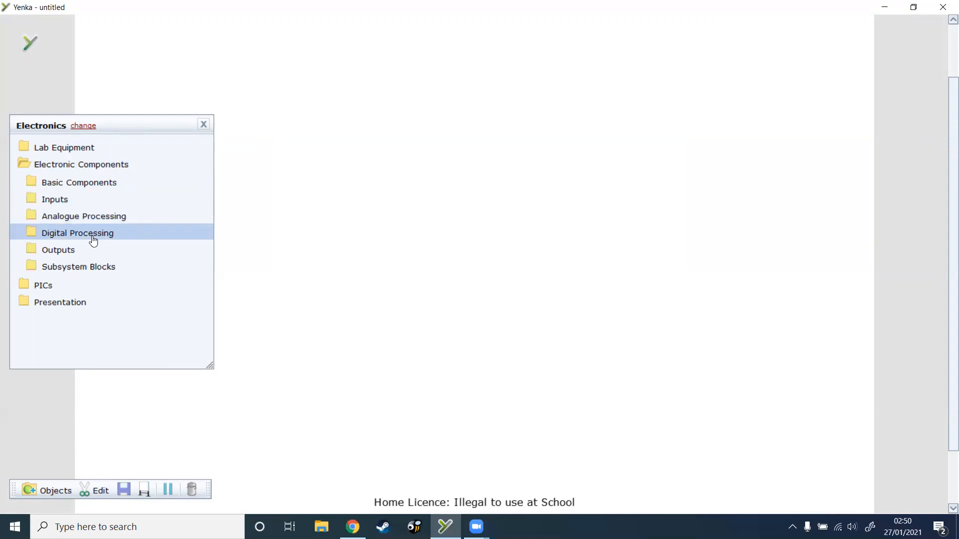
pyautogui.click(93, 241)
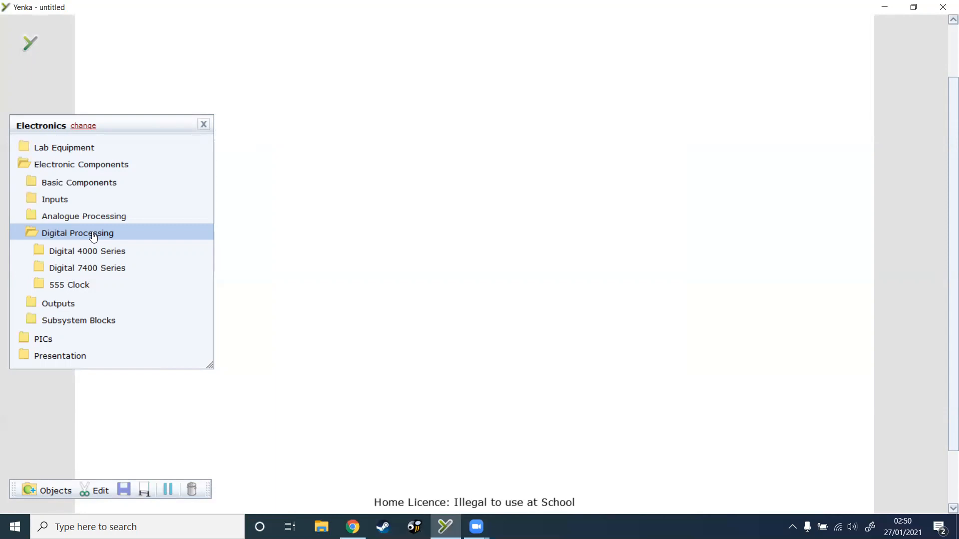
pyautogui.click(94, 252)
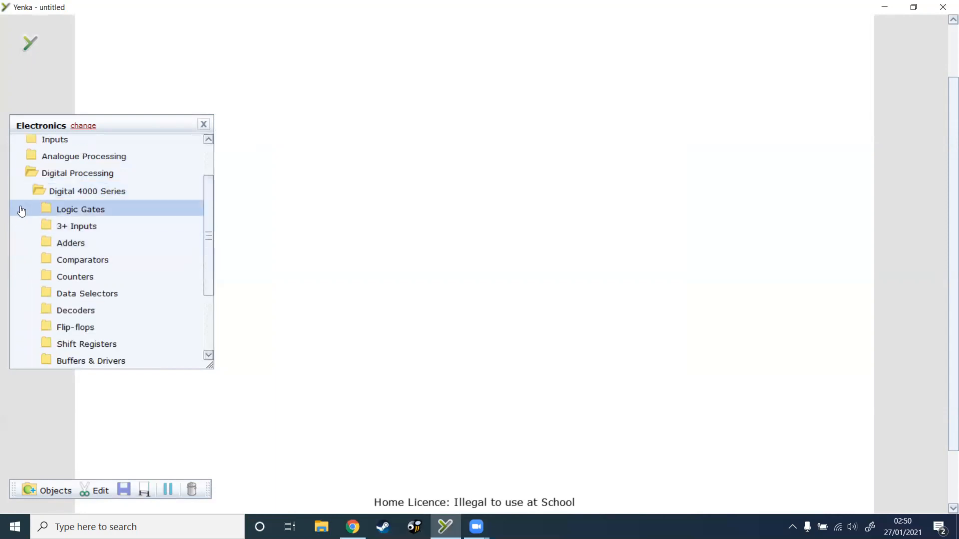
pyautogui.click(87, 214)
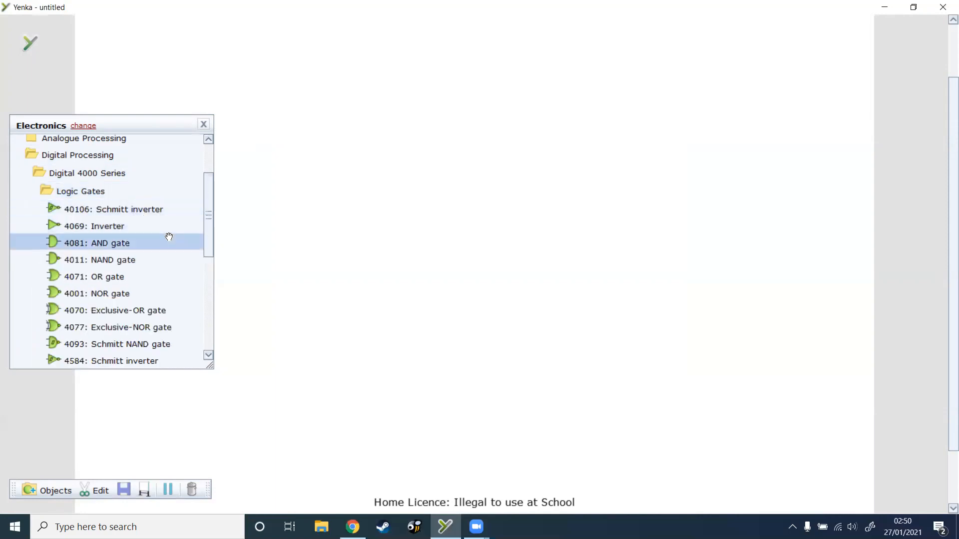
pyautogui.moveTo(211, 234); pyautogui.dragTo(208, 244)
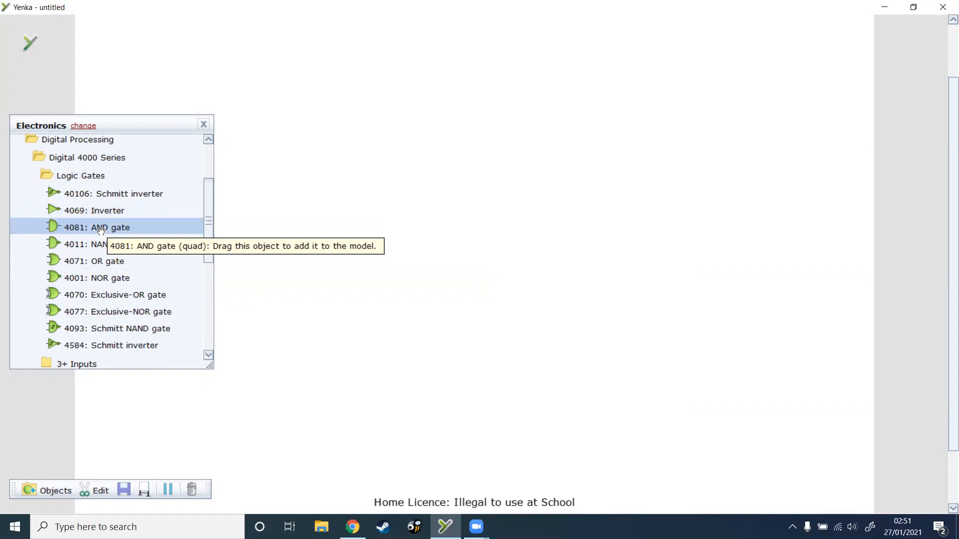
pyautogui.moveTo(104, 229); pyautogui.dragTo(472, 235)
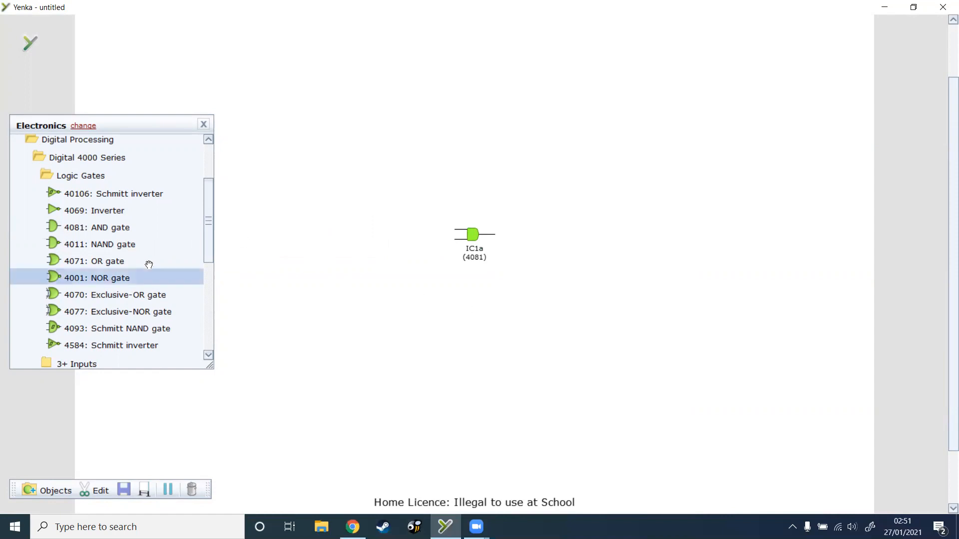
# Step: Look through the Digital 4000 Series gates that have three or more inputs
pyautogui.scroll(-2, 160, 265)
pyautogui.click(91, 270)
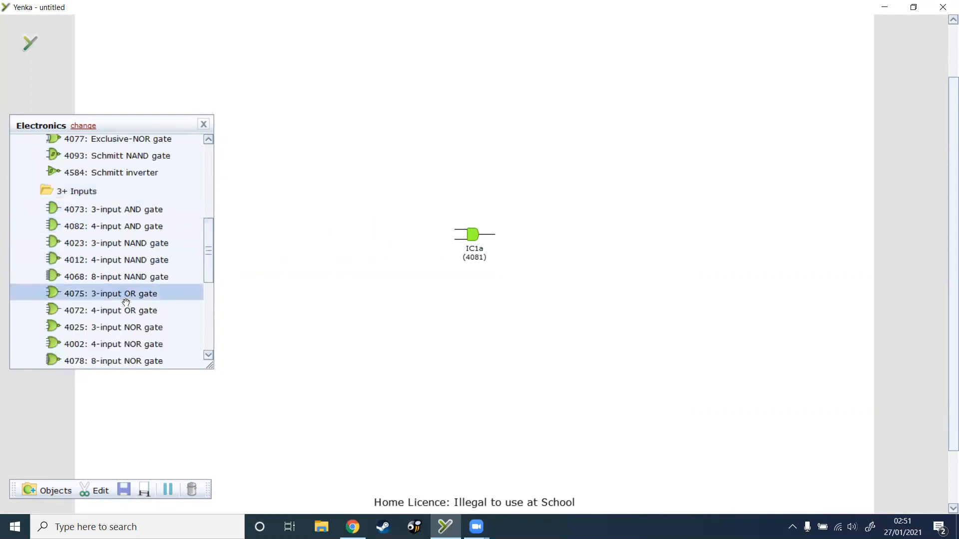
pyautogui.scroll(-1, 125, 305)
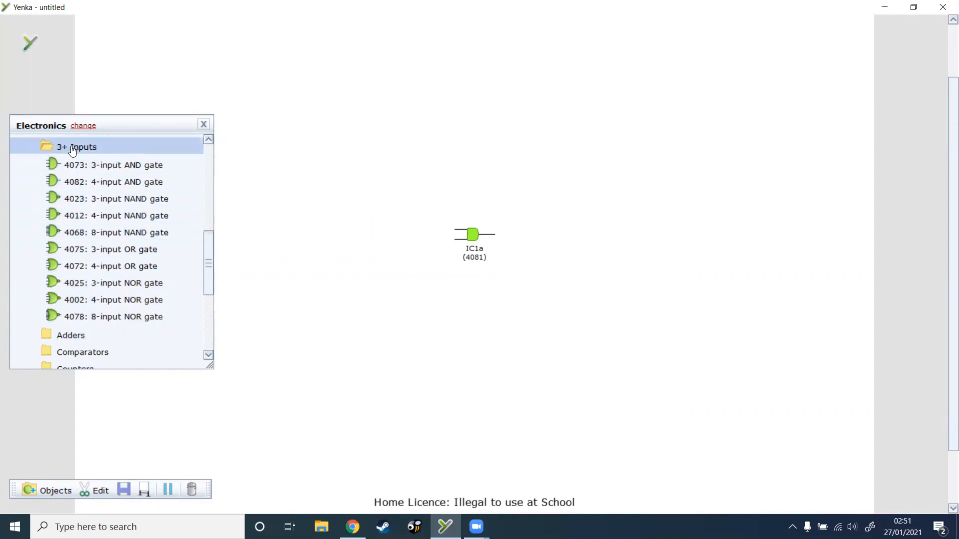
pyautogui.scroll(5, 120, 235)
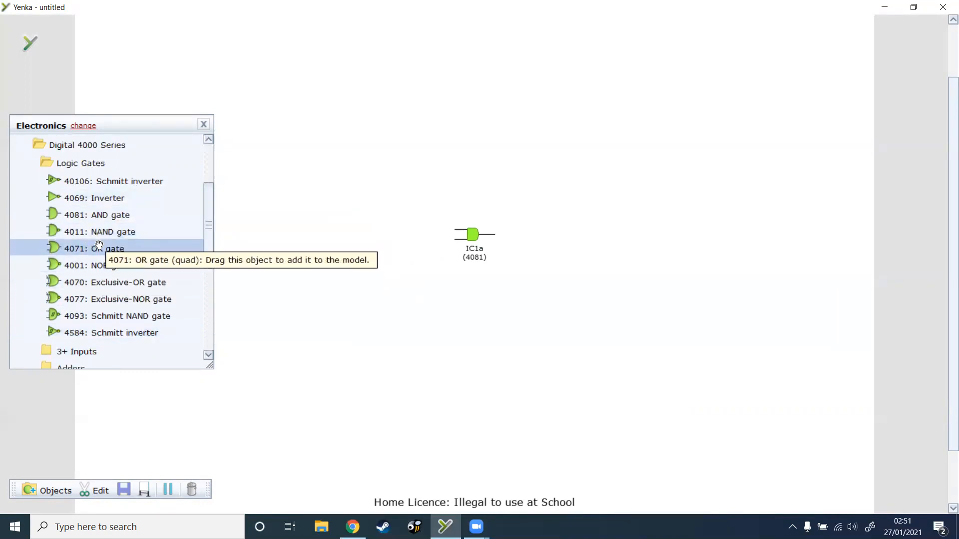
# Step: Add a logic indicator from the Lab Equipment logic parts beside the AND gate and wire it to the gate's output
pyautogui.scroll(2, 99, 245)
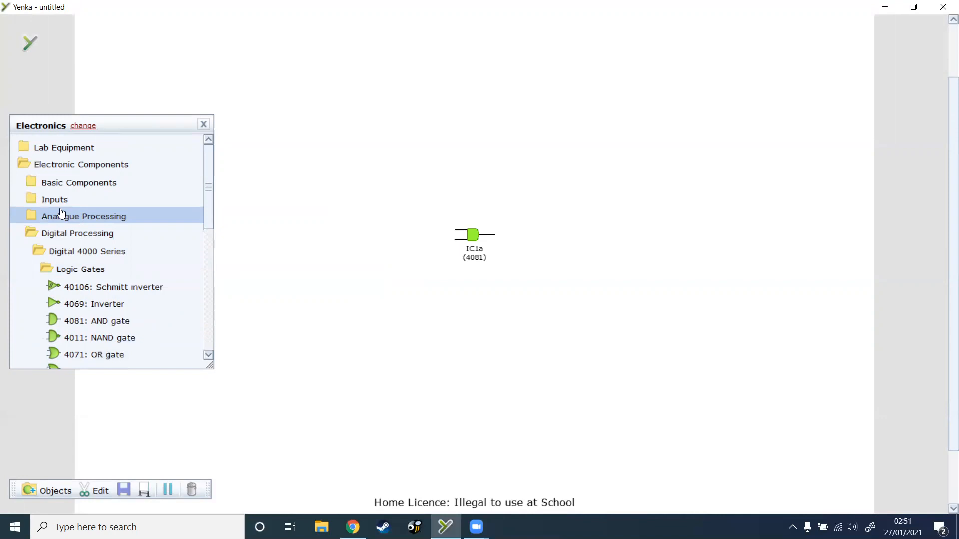
pyautogui.click(64, 149)
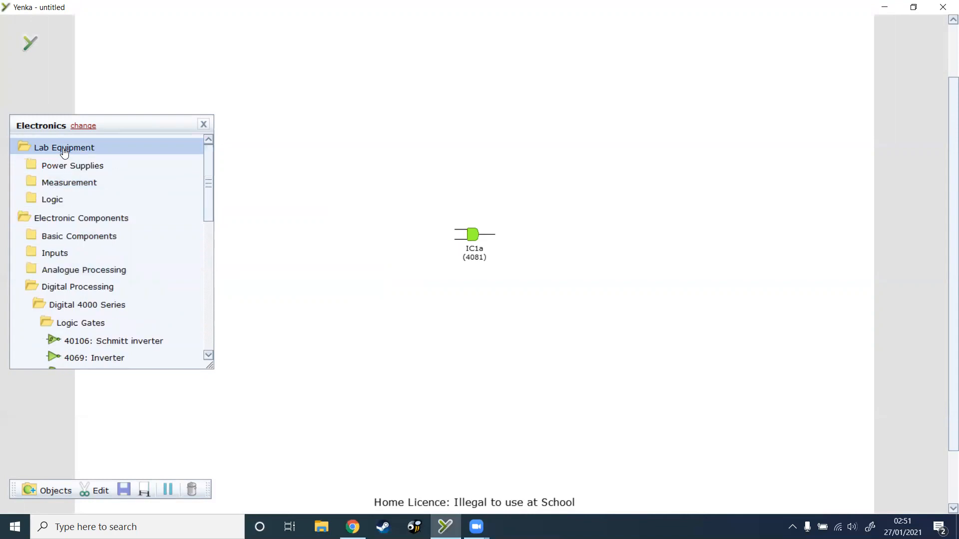
pyautogui.click(54, 201)
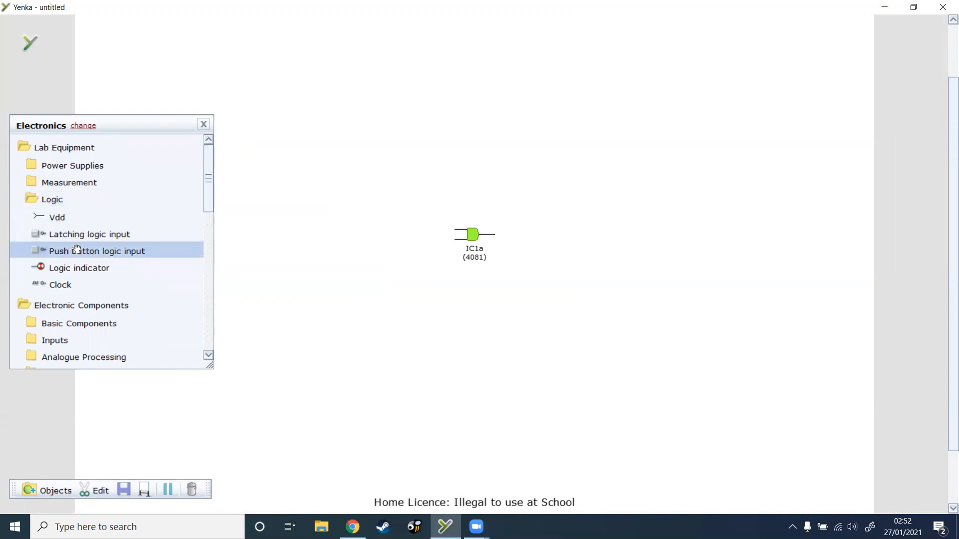
pyautogui.moveTo(70, 269); pyautogui.dragTo(567, 233)
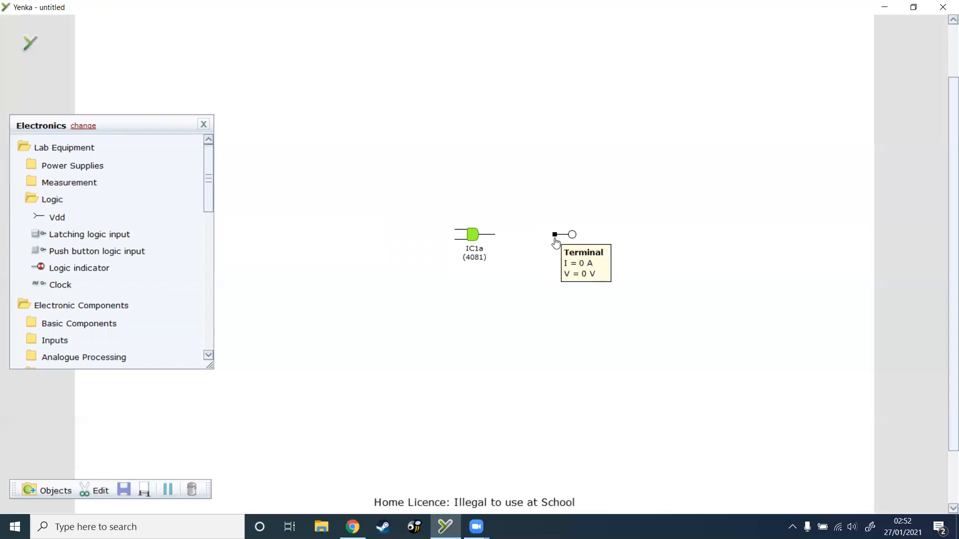
pyautogui.moveTo(556, 234); pyautogui.dragTo(495, 235)
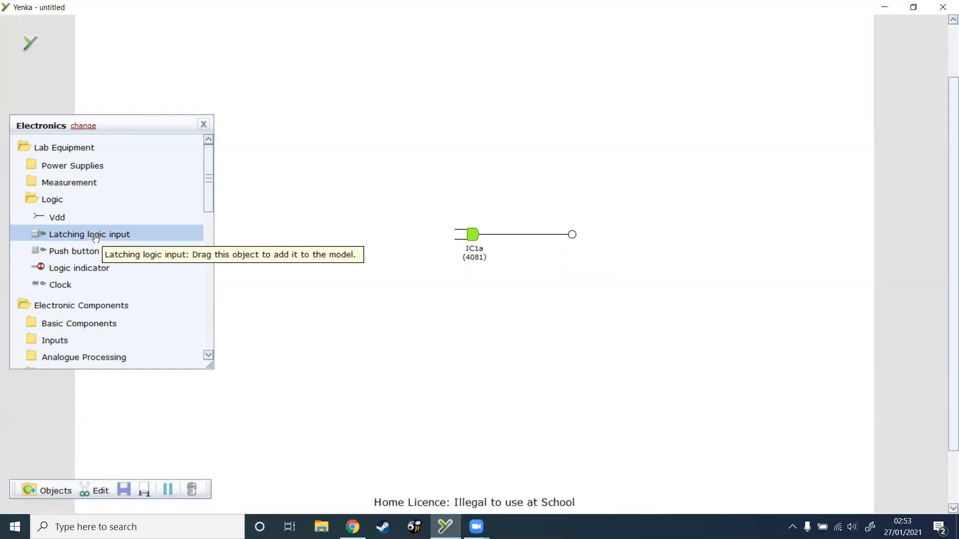
# Step: Place two latching logic inputs, one above the other, before the AND gate and wire each to its own gate input
pyautogui.moveTo(96, 239); pyautogui.dragTo(352, 204)
pyautogui.moveTo(95, 237); pyautogui.dragTo(363, 272)
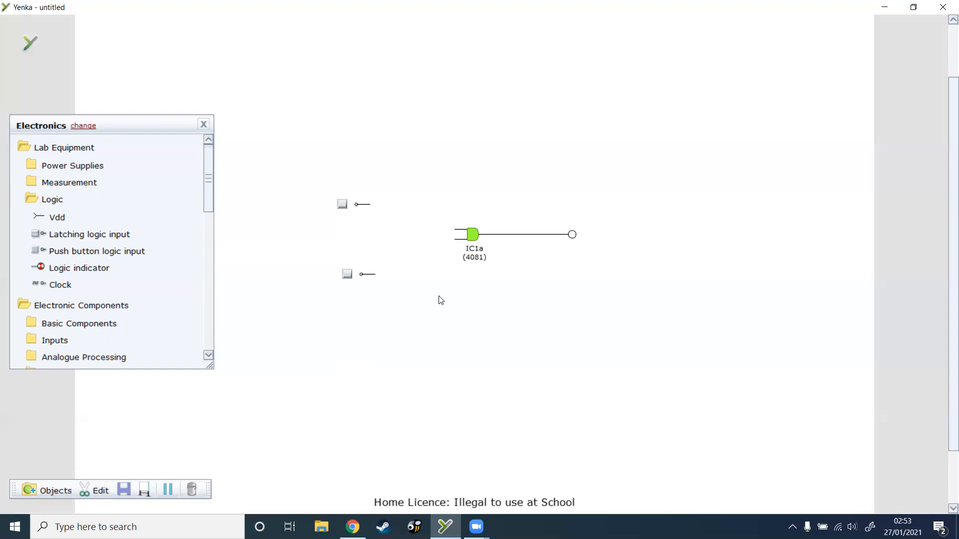
pyautogui.moveTo(373, 211); pyautogui.dragTo(457, 234)
pyautogui.moveTo(375, 274); pyautogui.dragTo(455, 240)
# Step: Test the AND gate by switching on the upper and lower logic inputs in turn, and switch both off again
pyautogui.click(340, 206)
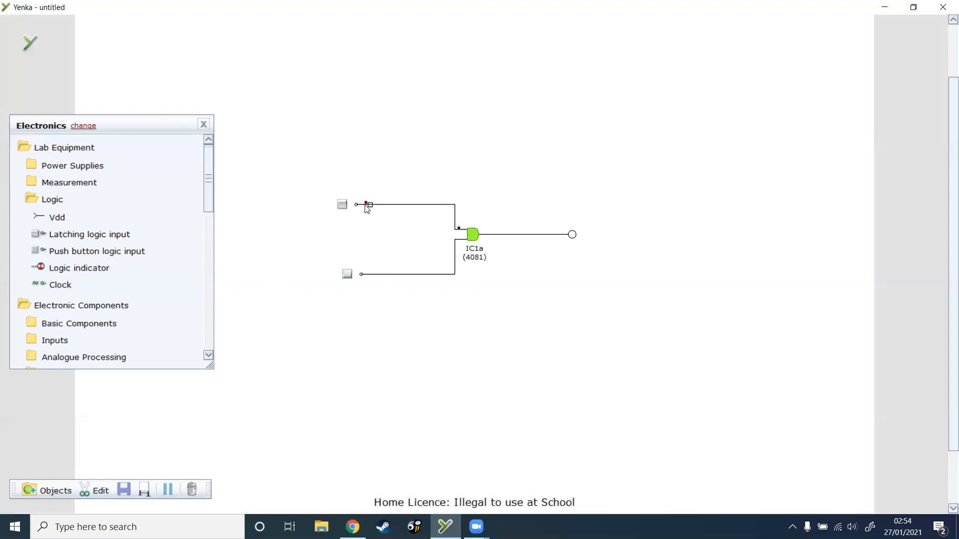
pyautogui.moveTo(367, 209)
pyautogui.click(348, 278)
pyautogui.moveTo(371, 281)
pyautogui.moveTo(467, 245)
pyautogui.click(349, 281)
pyautogui.click(344, 209)
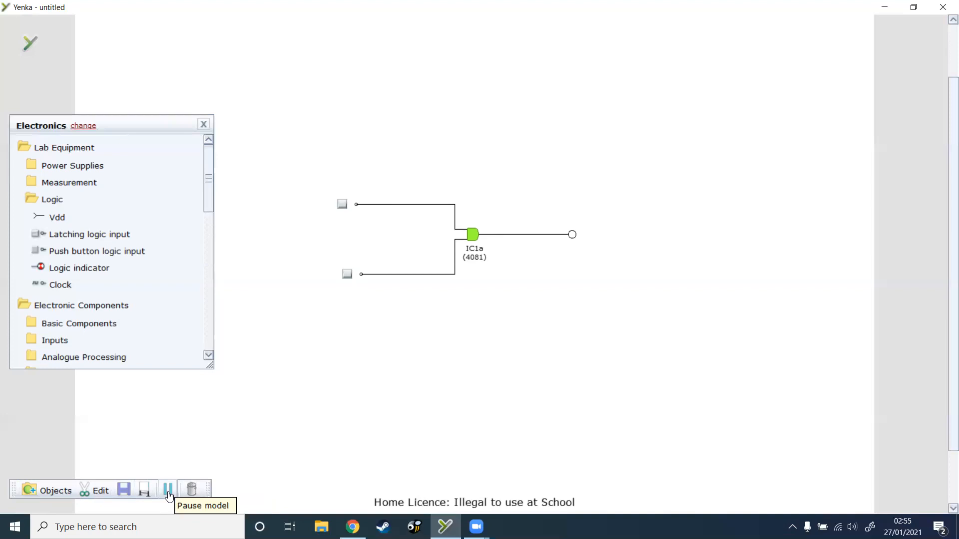
# Step: Save the model as "AND Gate" in the Yenka folder under Desktop, Teaching, Electronics and Control
pyautogui.click(124, 492)
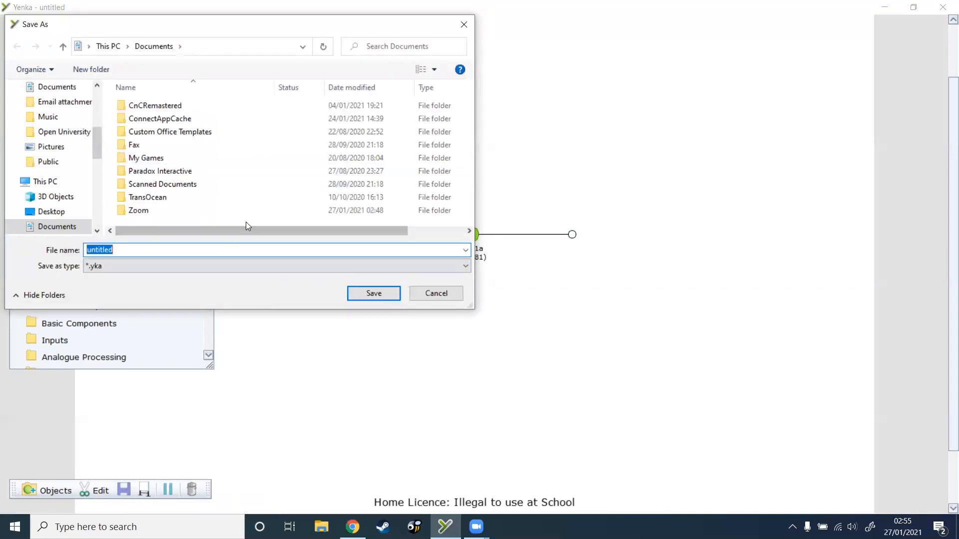
pyautogui.click(61, 212)
pyautogui.doubleClick(134, 132)
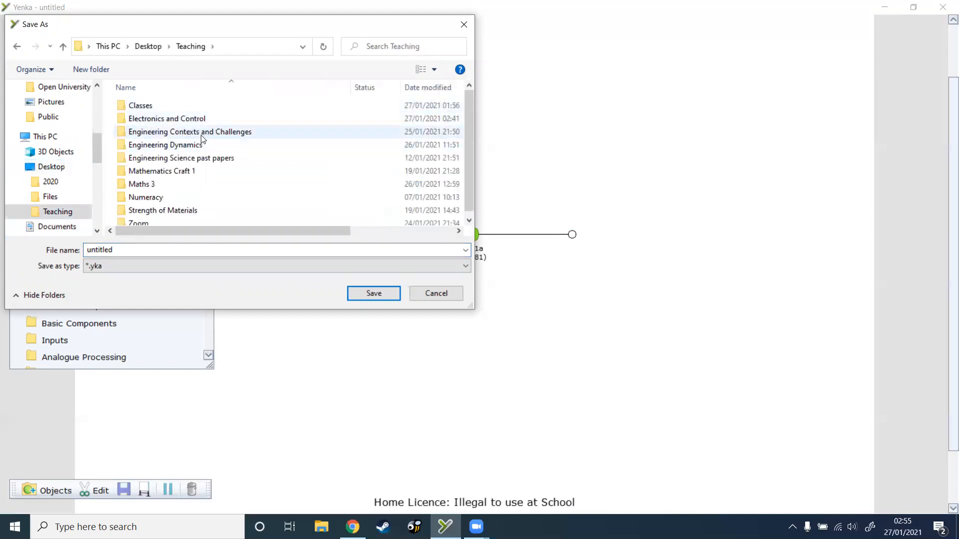
pyautogui.doubleClick(175, 123)
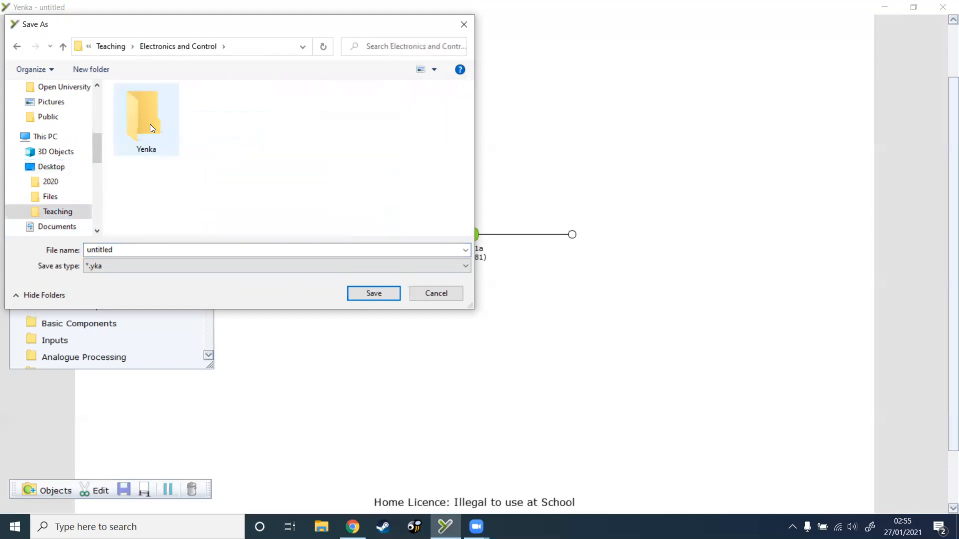
pyautogui.doubleClick(150, 124)
pyautogui.doubleClick(125, 251)
pyautogui.write('AND Gate')
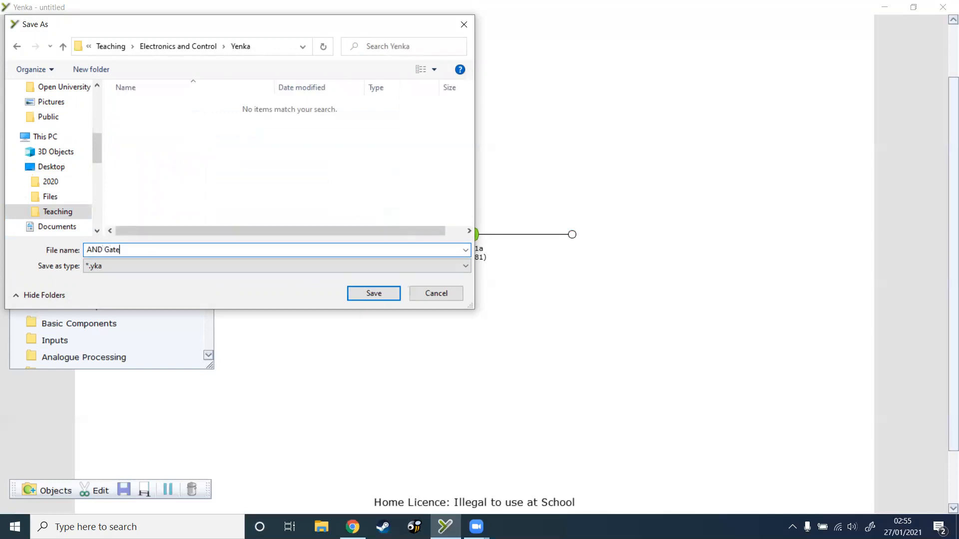
pyautogui.click(370, 294)
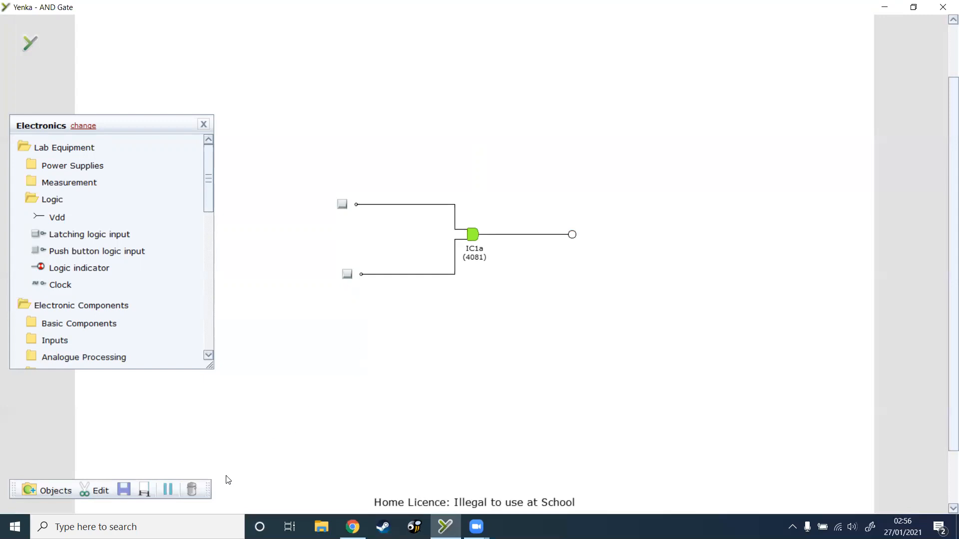
# Step: Delete the whole circuit and place a new 4081 AND gate in the empty model
pyautogui.moveTo(294, 143); pyautogui.dragTo(644, 356)
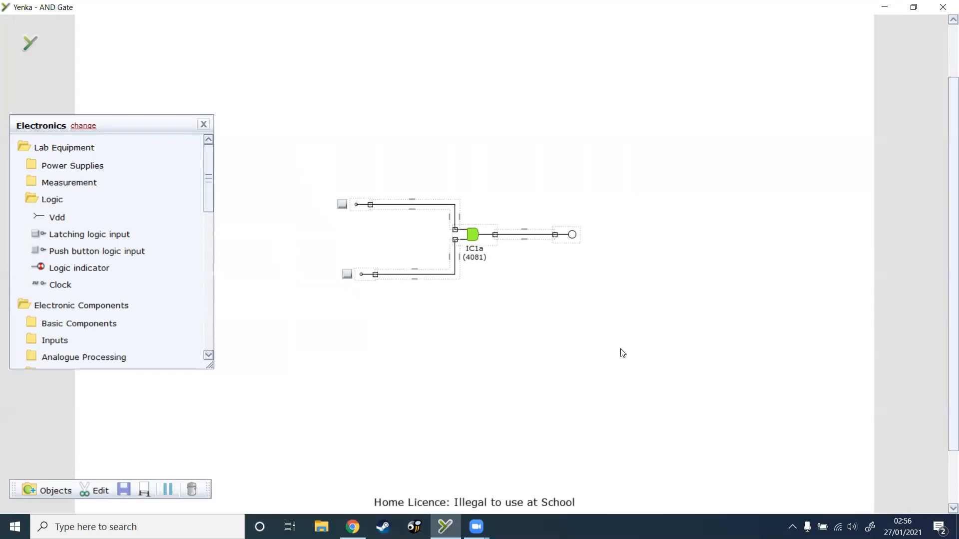
pyautogui.press('Delete')
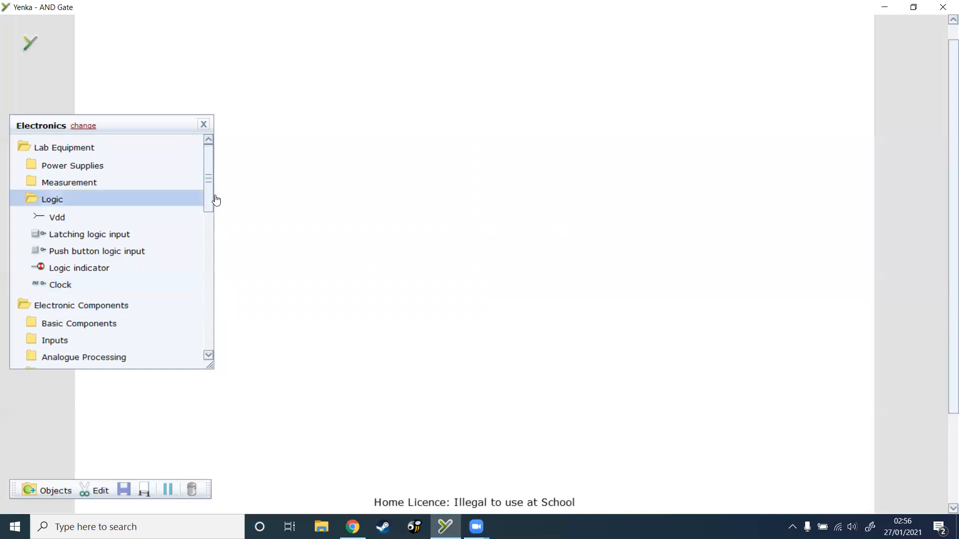
pyautogui.moveTo(211, 195); pyautogui.dragTo(200, 254)
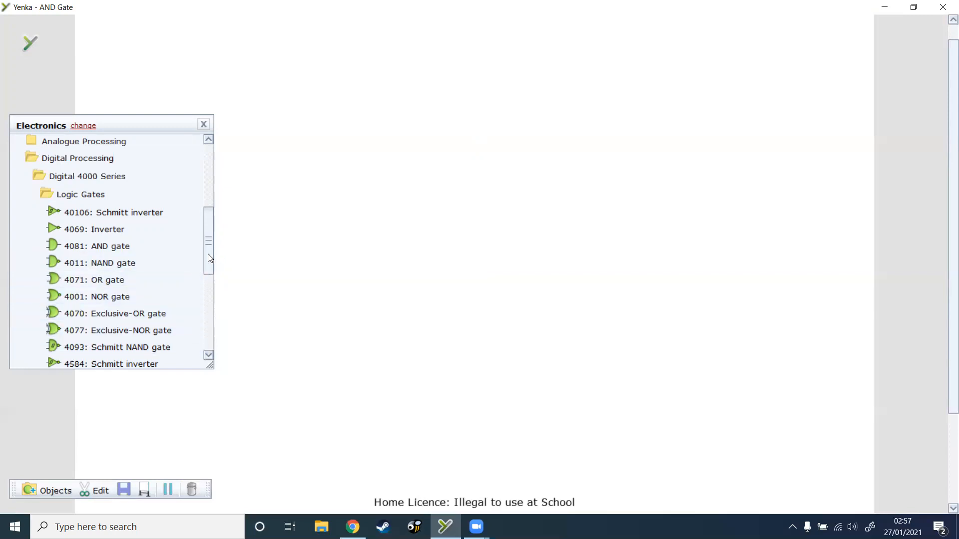
pyautogui.moveTo(206, 257)
pyautogui.mouseDown()
pyautogui.moveTo(209, 234)
pyautogui.moveTo(207, 252)
pyautogui.mouseUp()
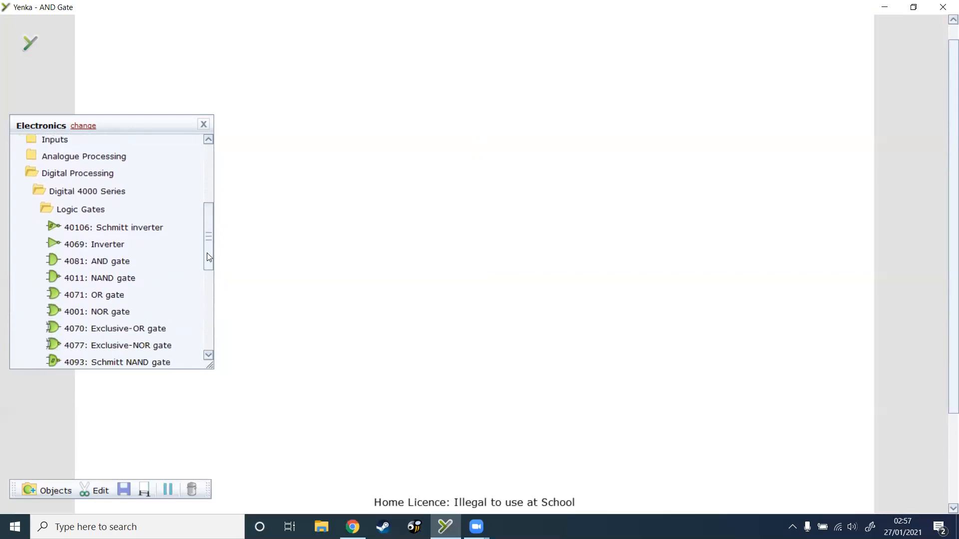
pyautogui.moveTo(97, 262); pyautogui.dragTo(557, 263)
# Step: Add a latching logic input before the new AND gate and wire it to the gate's upper input
pyautogui.moveTo(206, 248); pyautogui.dragTo(208, 214)
pyautogui.moveTo(55, 182)
pyautogui.mouseDown()
pyautogui.moveTo(322, 232)
pyautogui.moveTo(368, 217)
pyautogui.moveTo(470, 220)
pyautogui.moveTo(540, 261)
pyautogui.mouseUp()
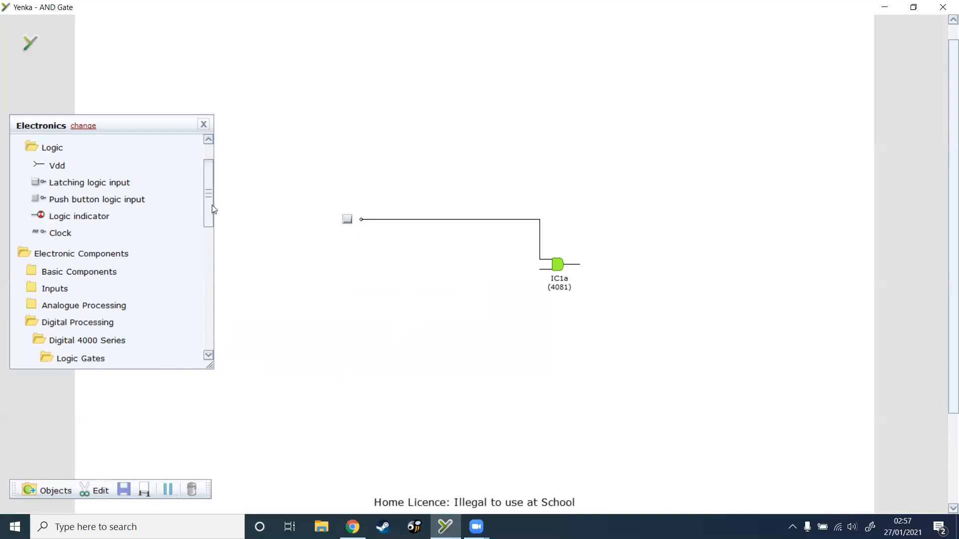
# Step: Wire a 4071 OR gate to the AND gate's lower input and a latching logic input to the OR gate's upper input
pyautogui.moveTo(212, 219); pyautogui.dragTo(210, 277)
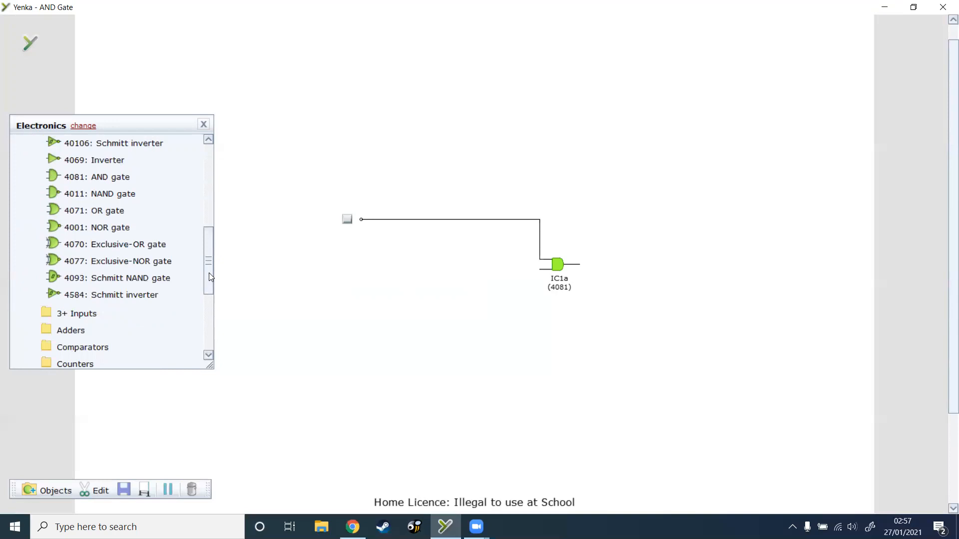
pyautogui.moveTo(210, 278); pyautogui.dragTo(211, 268)
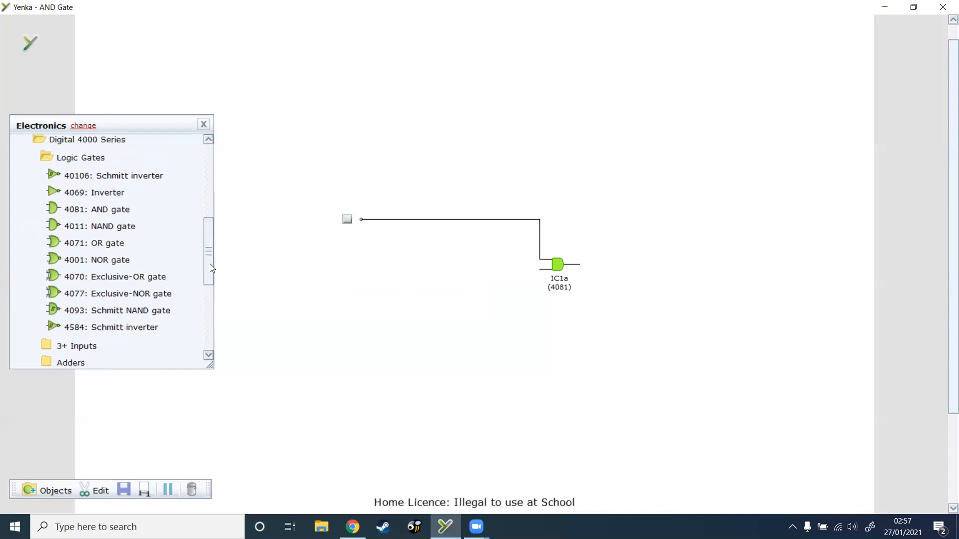
pyautogui.moveTo(101, 246); pyautogui.dragTo(539, 270)
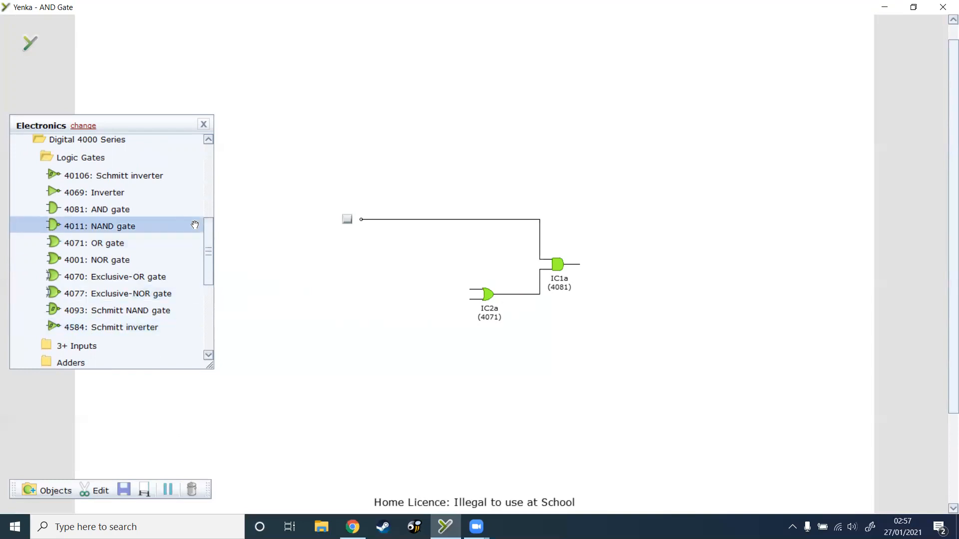
pyautogui.moveTo(211, 247); pyautogui.dragTo(200, 196)
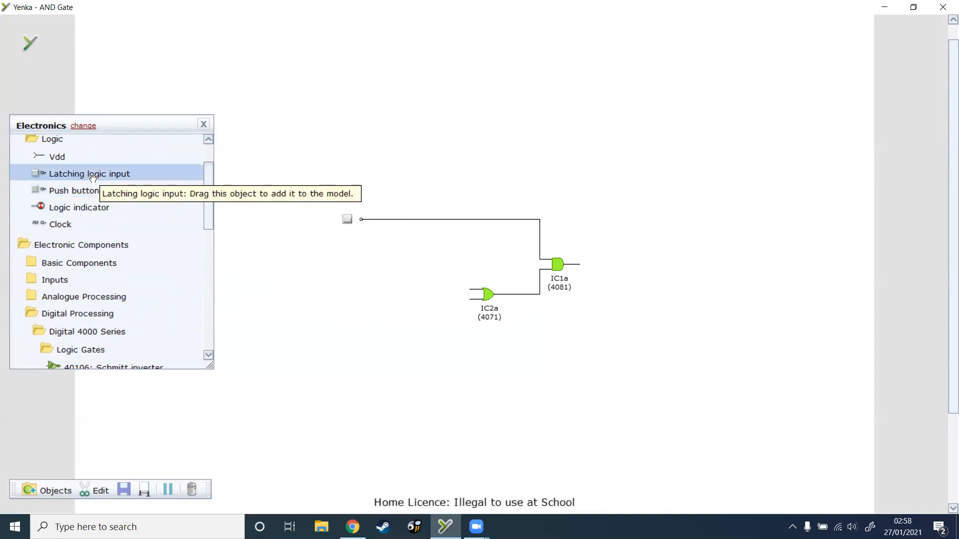
pyautogui.moveTo(92, 178); pyautogui.dragTo(471, 289)
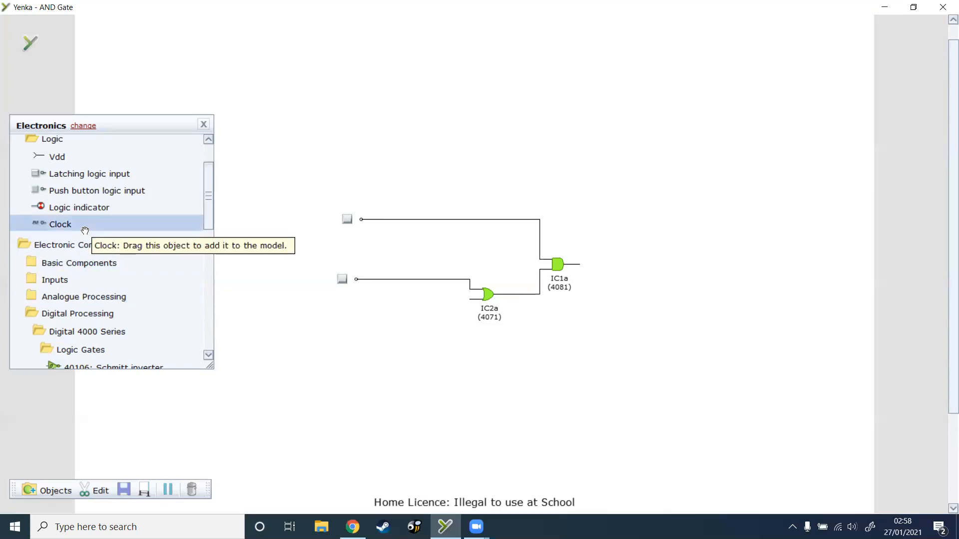
# Step: Wire a 4069 inverter to the OR gate's lower input and add a latching logic input in front of the inverter
pyautogui.scroll(-5, 100, 255)
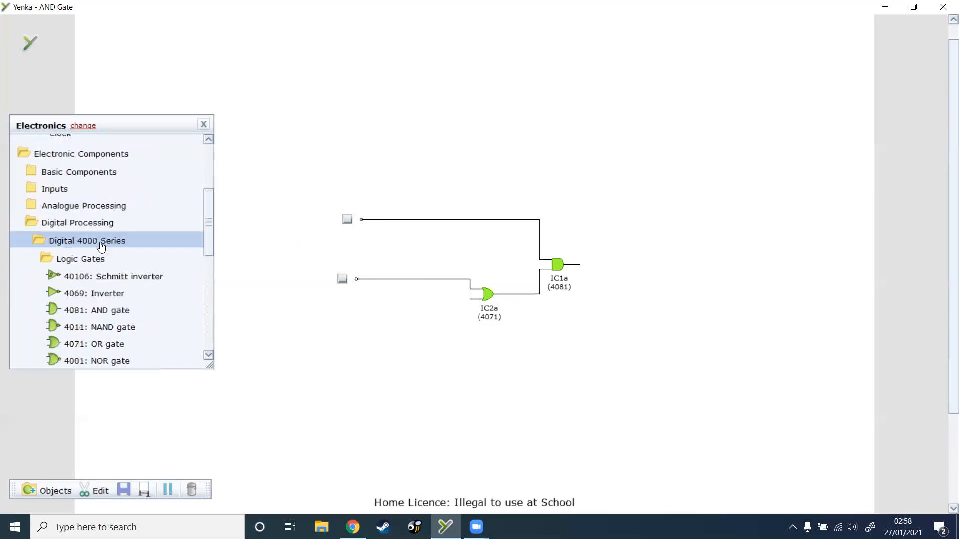
pyautogui.moveTo(308, 332); pyautogui.dragTo(467, 302)
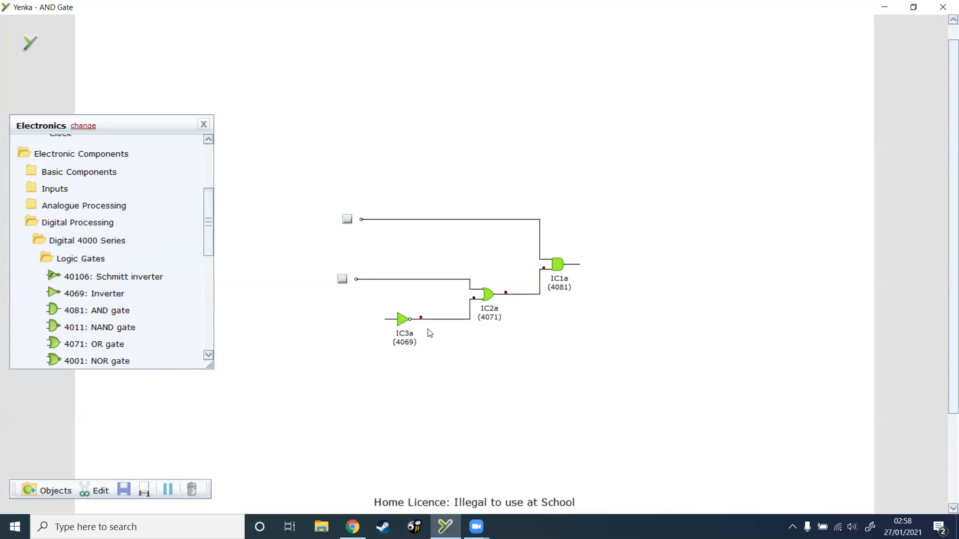
pyautogui.moveTo(422, 323)
pyautogui.moveTo(210, 245); pyautogui.dragTo(210, 216)
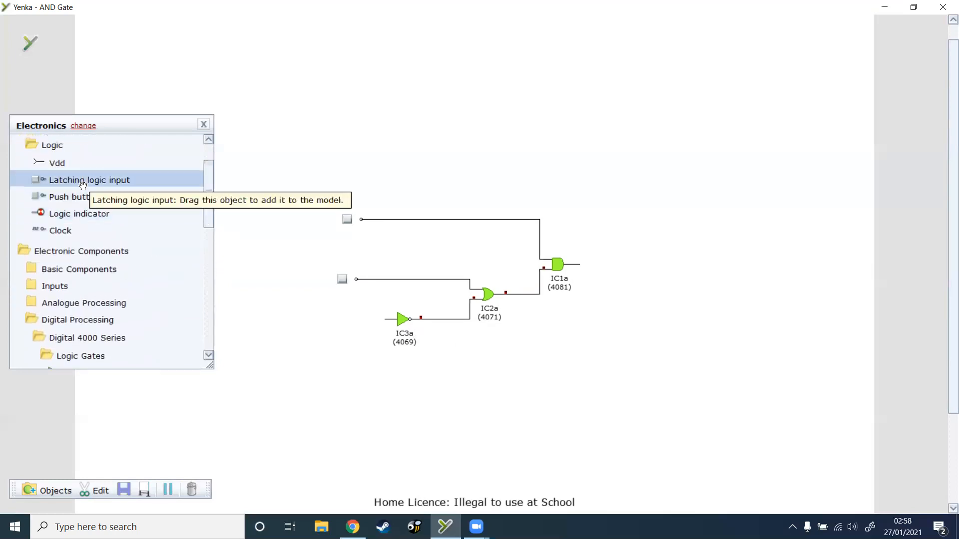
pyautogui.moveTo(83, 186)
pyautogui.mouseDown()
pyautogui.moveTo(183, 247)
pyautogui.moveTo(268, 319)
pyautogui.moveTo(389, 324)
pyautogui.mouseUp()
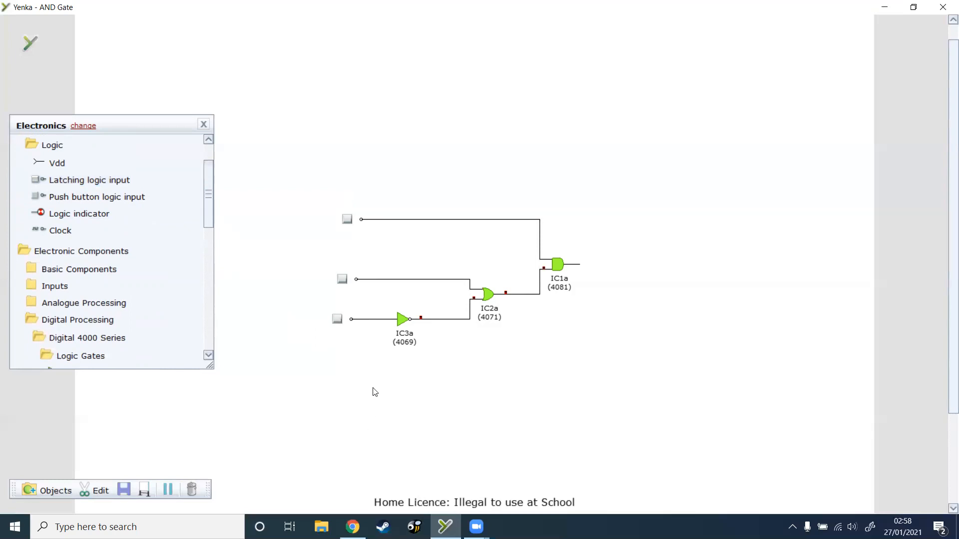
# Step: Attach a logic indicator to the AND gate's output and test the circuit by toggling the three logic inputs, leaving only the uppermost one on
pyautogui.click(338, 322)
pyautogui.moveTo(79, 213); pyautogui.dragTo(580, 265)
pyautogui.click(337, 320)
pyautogui.click(342, 280)
pyautogui.click(337, 319)
pyautogui.click(342, 280)
pyautogui.click(342, 280)
pyautogui.click(337, 319)
pyautogui.click(347, 222)
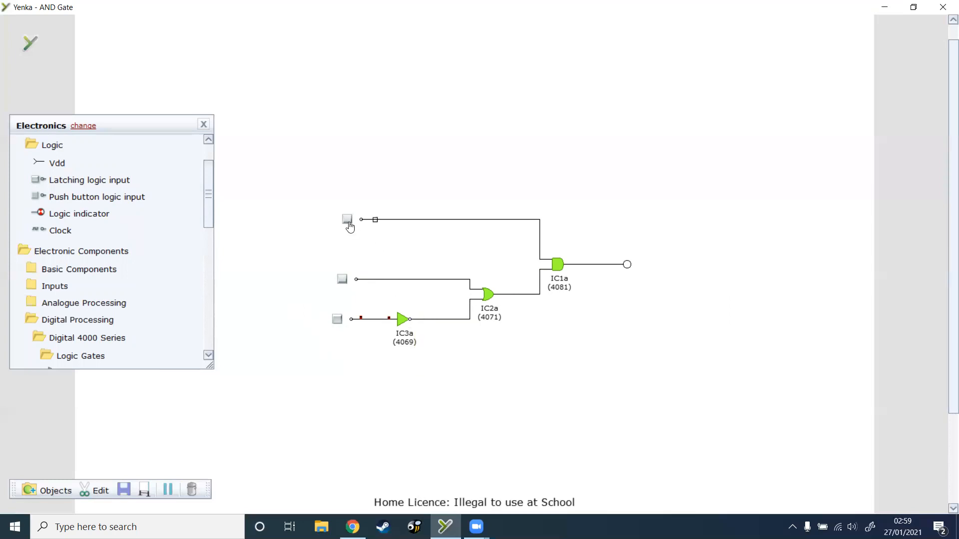
pyautogui.click(342, 279)
pyautogui.click(342, 281)
pyautogui.click(338, 324)
# Step: Add a text box reading "Master Switch", shrink it to fit and place it beside the uppermost logic input
pyautogui.moveTo(209, 212); pyautogui.dragTo(209, 354)
pyautogui.click(72, 363)
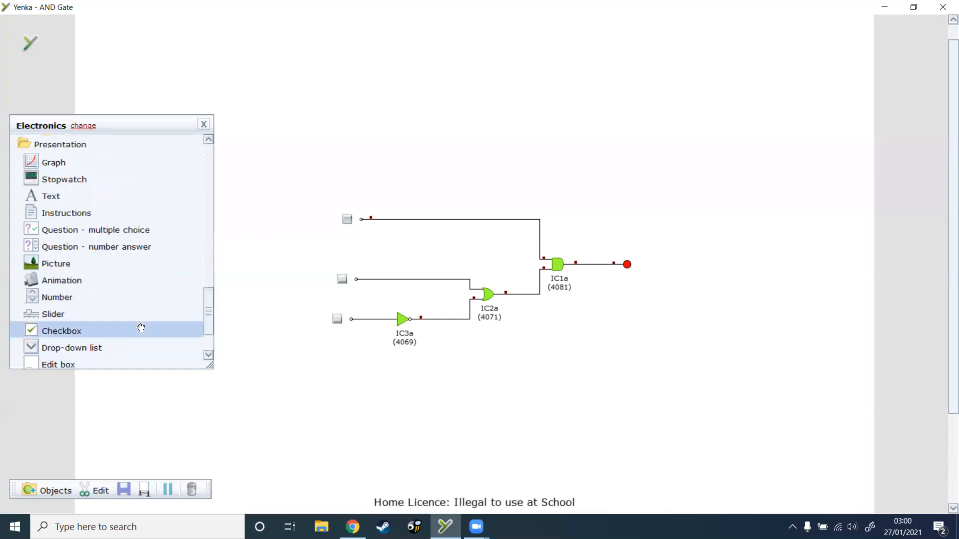
pyautogui.moveTo(126, 125); pyautogui.dragTo(111, 96)
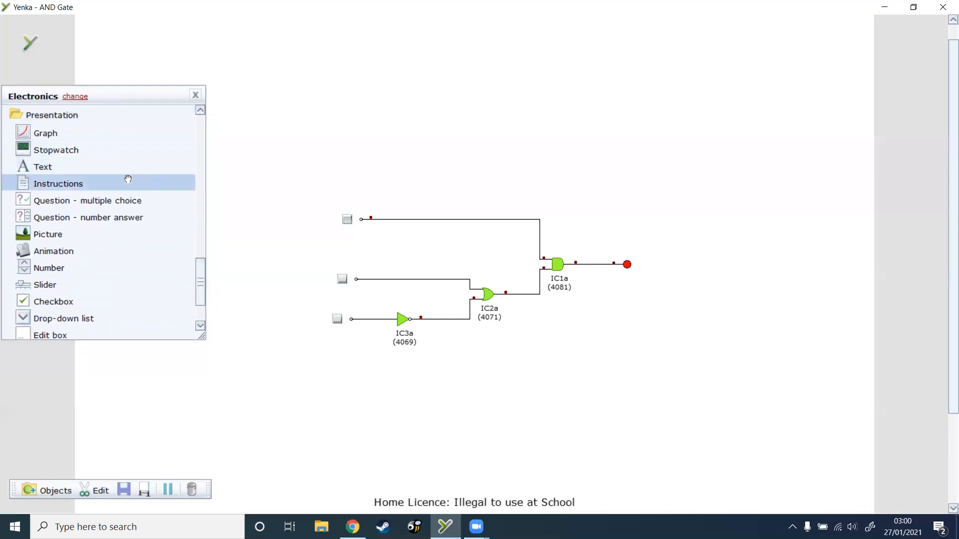
pyautogui.moveTo(67, 172); pyautogui.dragTo(302, 142)
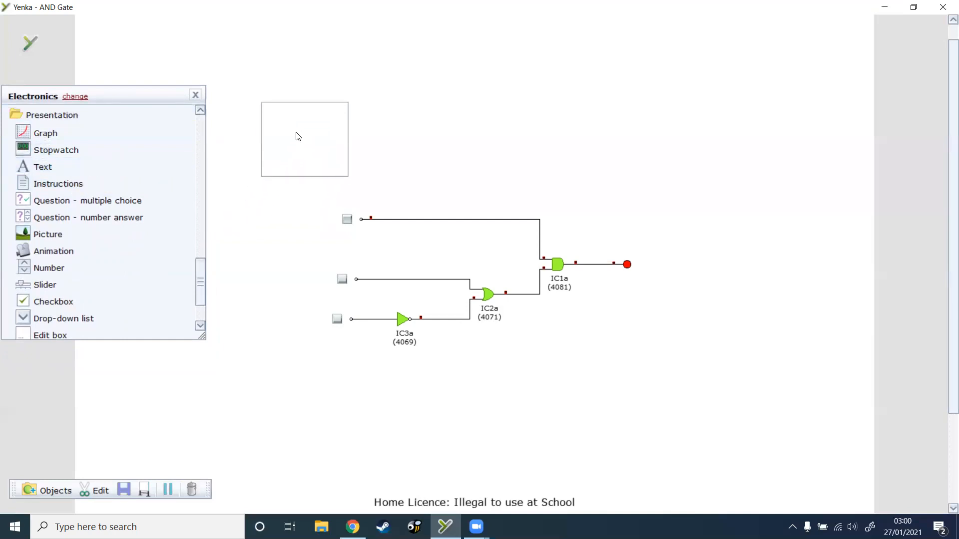
pyautogui.click(297, 132)
pyautogui.write('Master Switch')
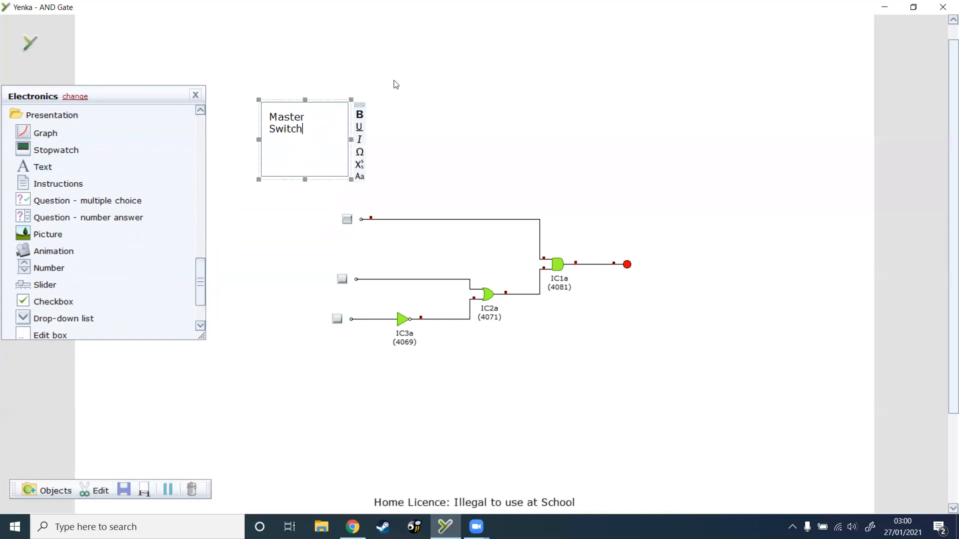
pyautogui.moveTo(305, 180); pyautogui.dragTo(309, 201)
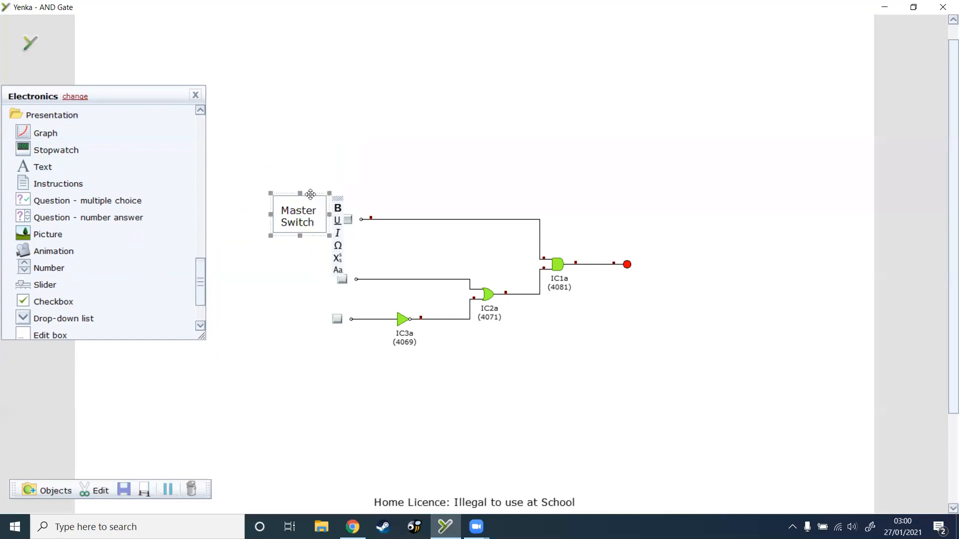
pyautogui.click(359, 139)
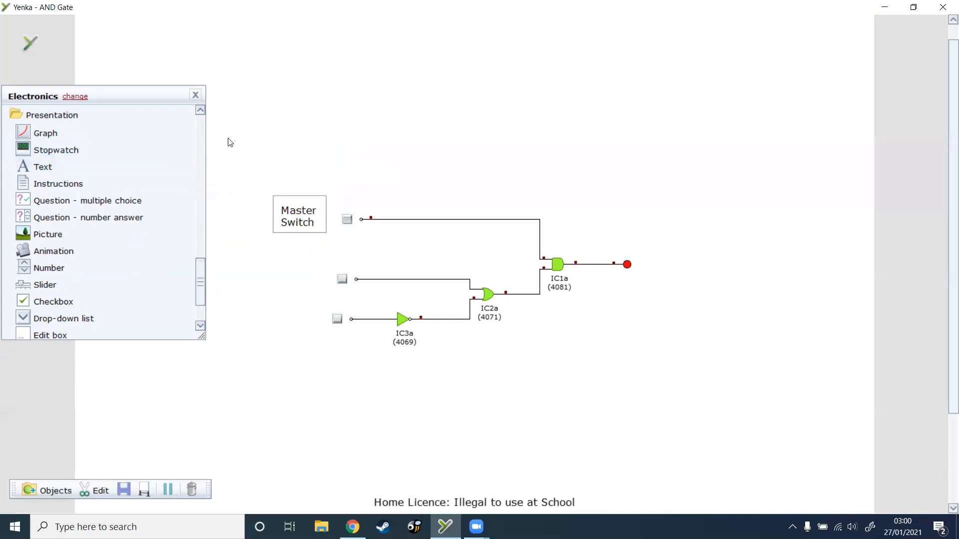
# Step: Add a text box reading "Light Sensor", shorten it and place it beside the inverter's logic input
pyautogui.moveTo(55, 164); pyautogui.dragTo(306, 109)
pyautogui.write('Light Sensore')
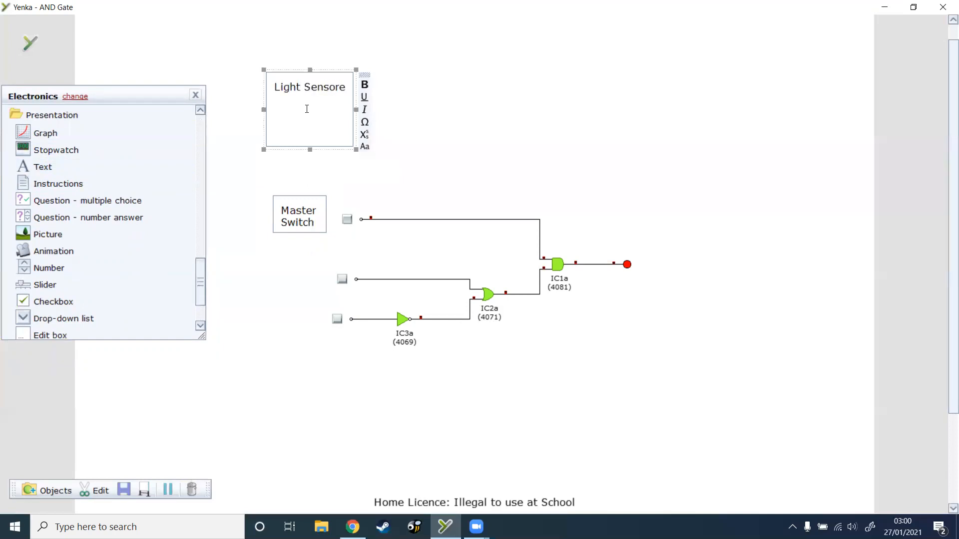
pyautogui.scroll(1, 307, 109)
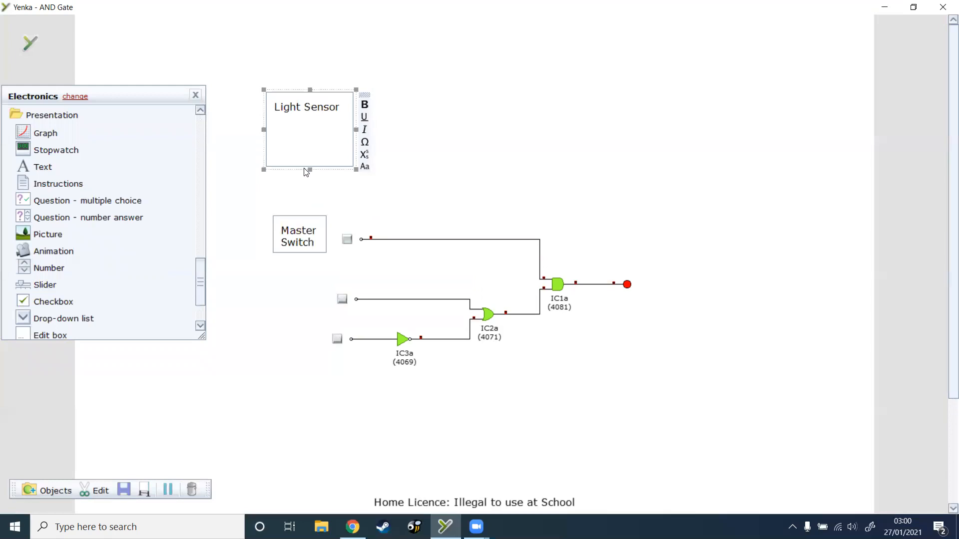
pyautogui.moveTo(310, 169); pyautogui.dragTo(323, 125)
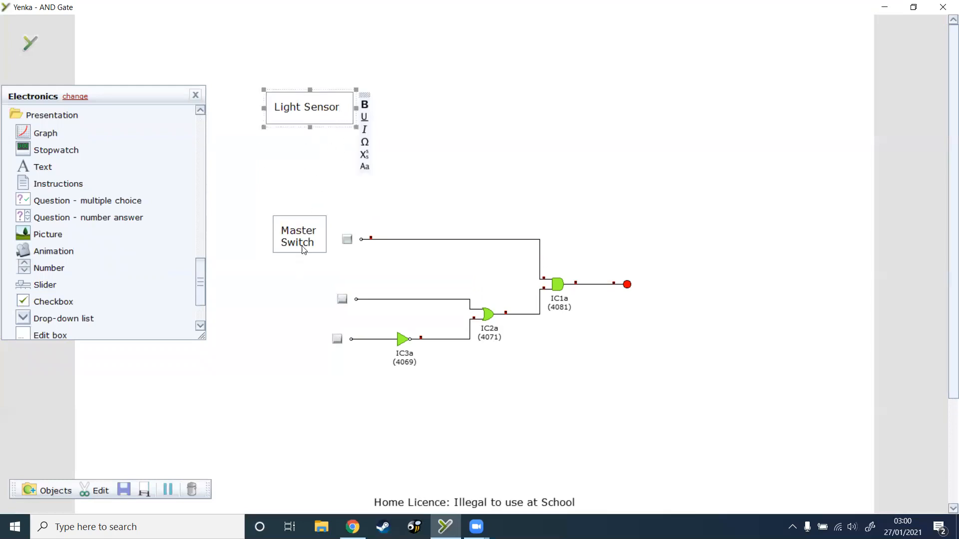
pyautogui.moveTo(343, 94); pyautogui.dragTo(314, 325)
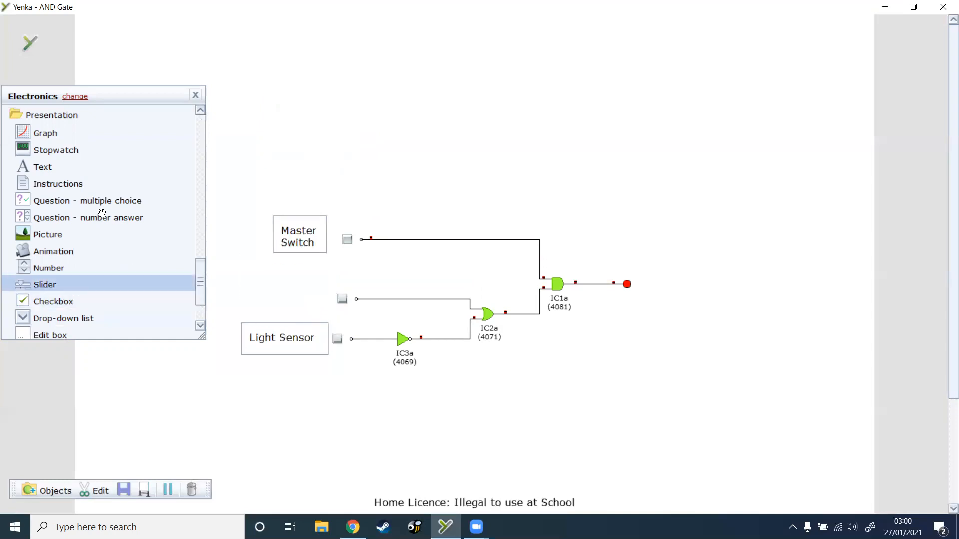
# Step: Add a text box reading "Pressure Pad", shorten it and place it beside the OR gate's upper logic input
pyautogui.moveTo(70, 167); pyautogui.dragTo(350, 116)
pyautogui.write('Pressure Pad')
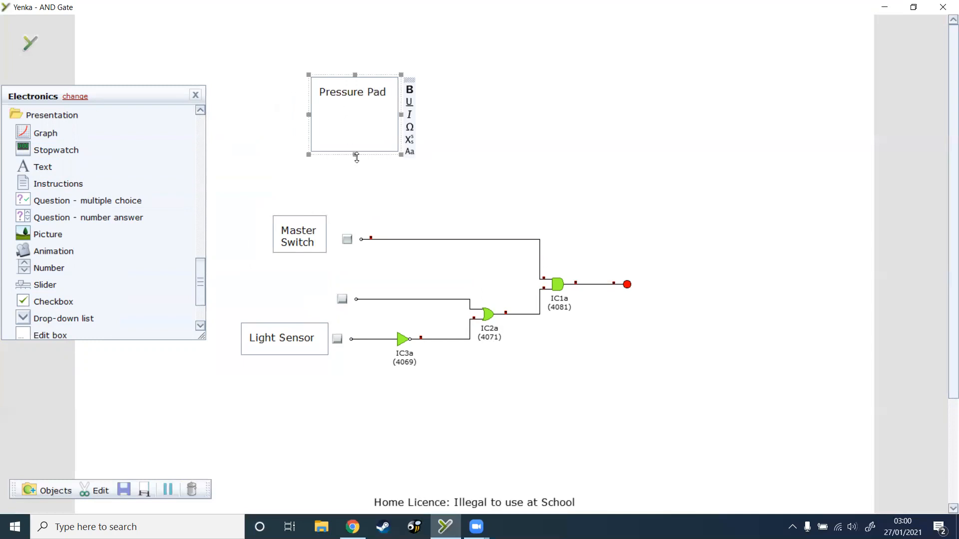
pyautogui.moveTo(354, 154); pyautogui.dragTo(314, 293)
pyautogui.click(423, 141)
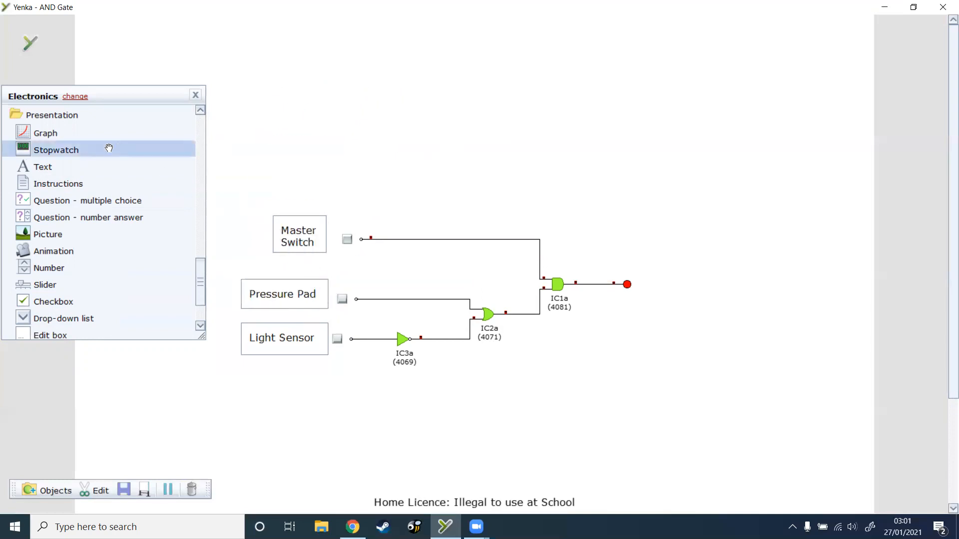
# Step: Add a text box reading "Alarm Bell", shorten it and place it beside the logic indicator at the output
pyautogui.moveTo(70, 166); pyautogui.dragTo(378, 103)
pyautogui.write('Alaram')
pyautogui.press('BackSpace')
pyautogui.press('BackSpace')
pyautogui.press('BackSpace')
pyautogui.write('rm')
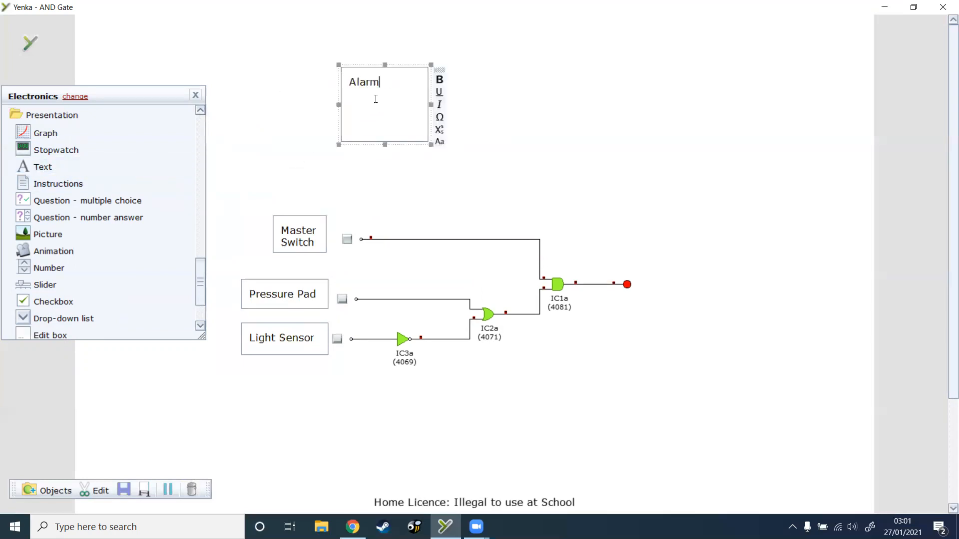
pyautogui.write(' Bell')
pyautogui.moveTo(384, 145); pyautogui.dragTo(384, 100)
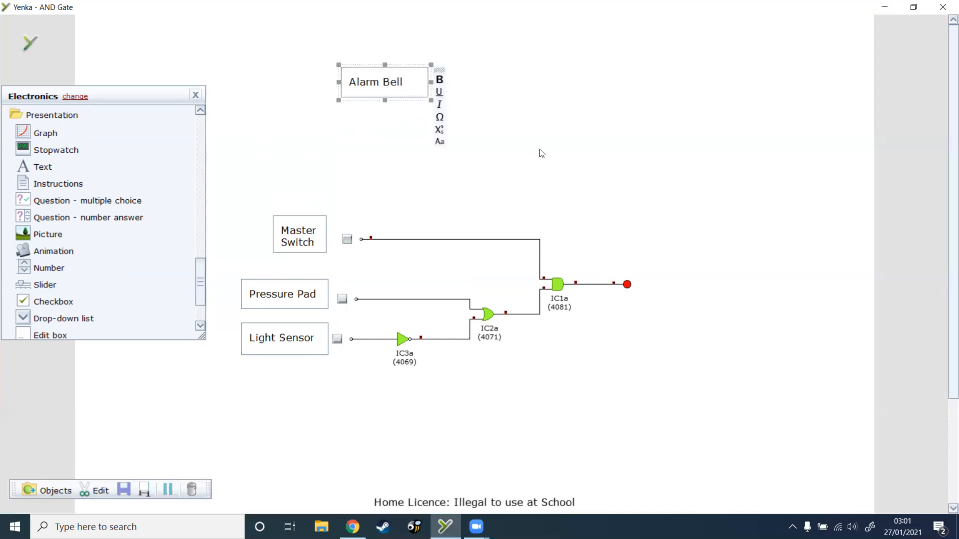
pyautogui.moveTo(410, 74); pyautogui.dragTo(708, 276)
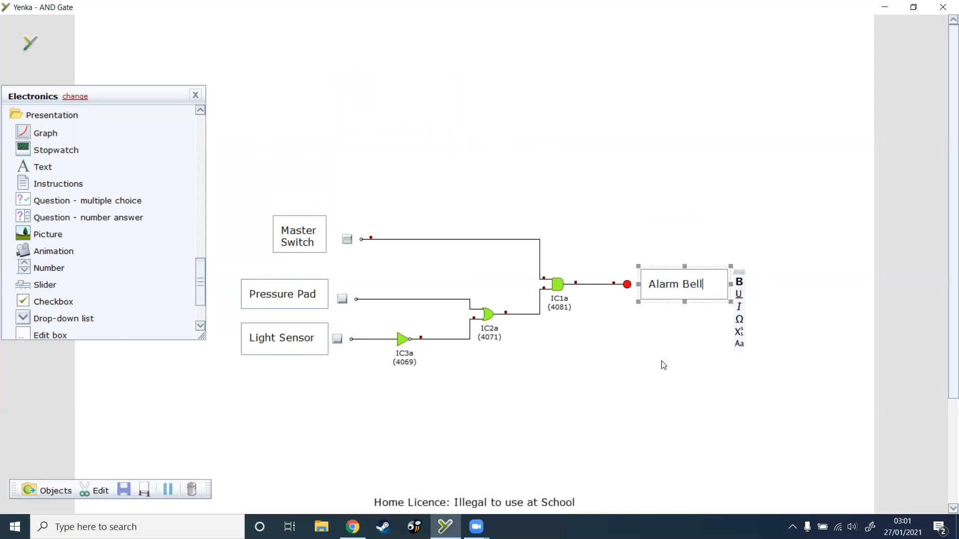